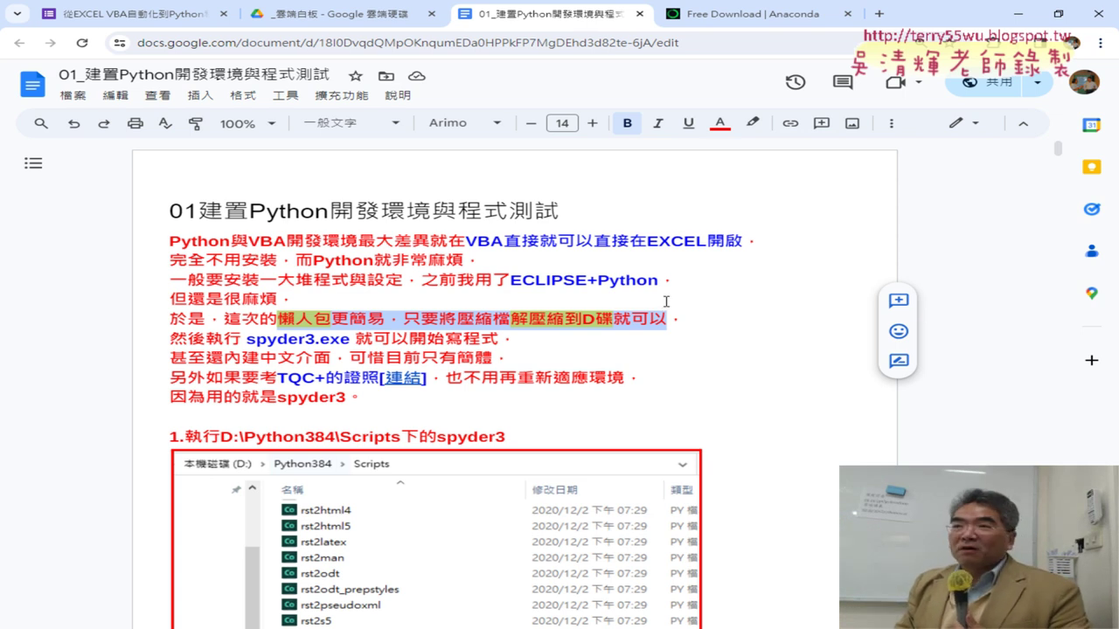
Step: Open the 01_安裝環境 folder inside ChatGPT+Python+EXCEL程式設計2024 on Google Drive
click(332, 14)
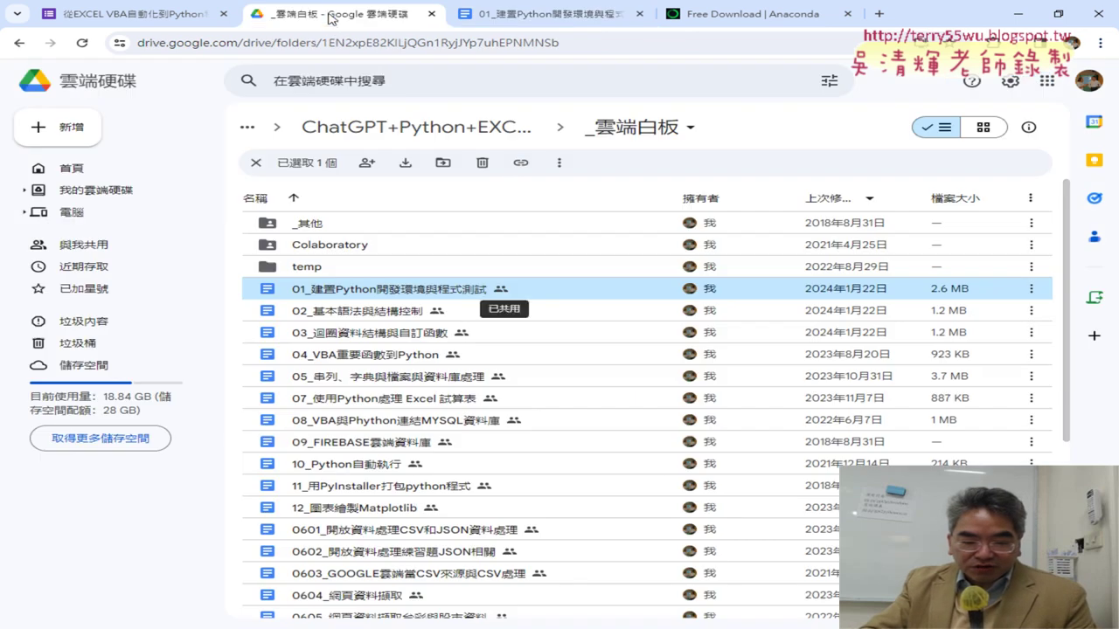
click(509, 131)
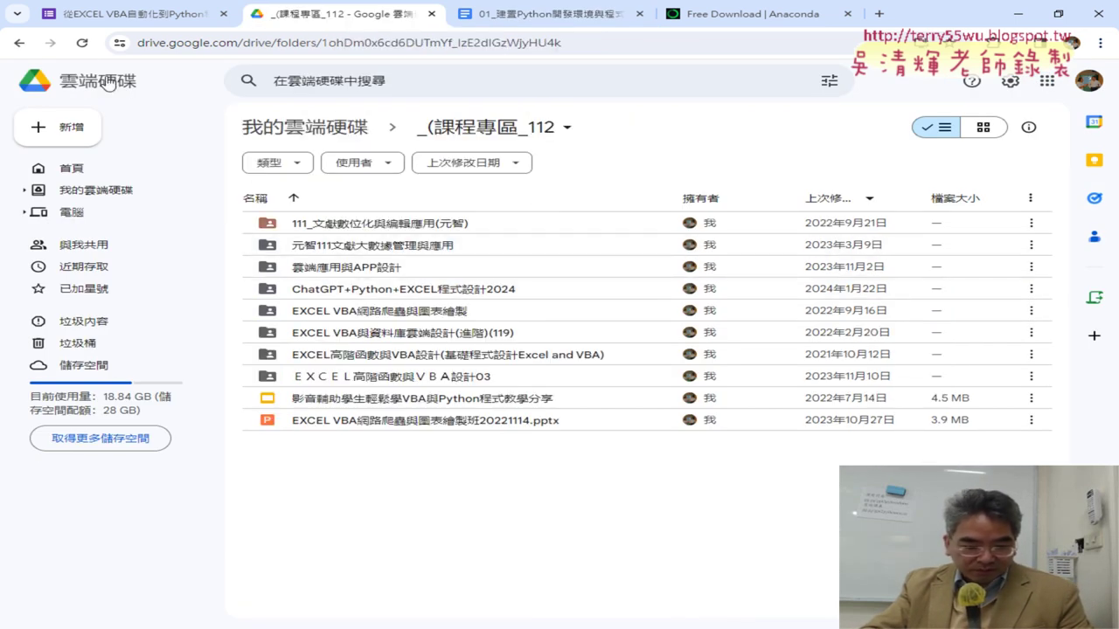
double_click(431, 291)
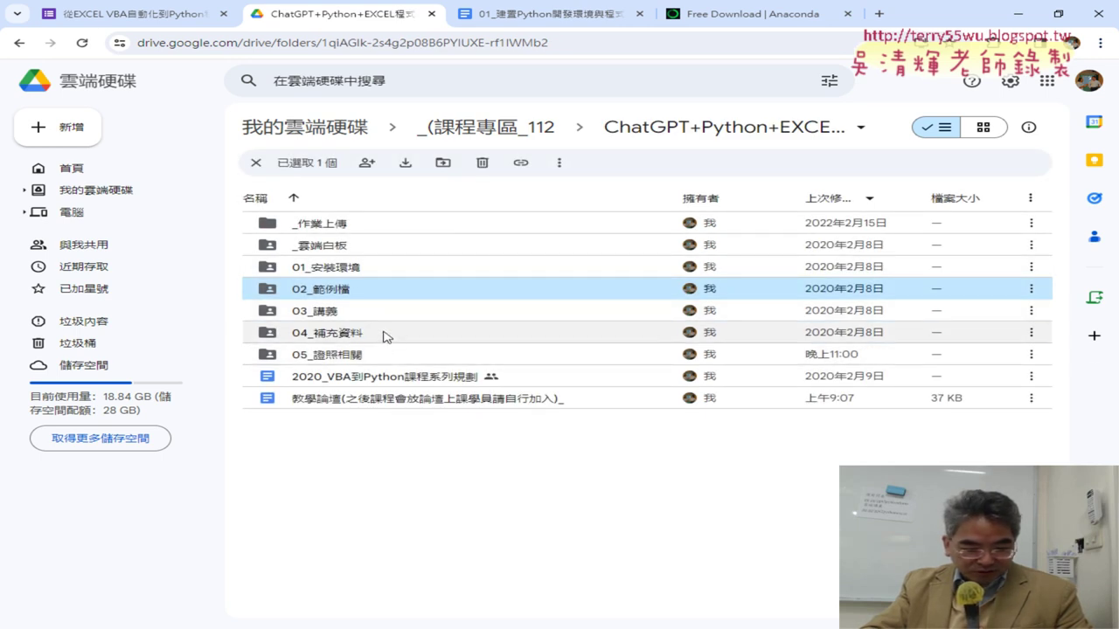
double_click(388, 274)
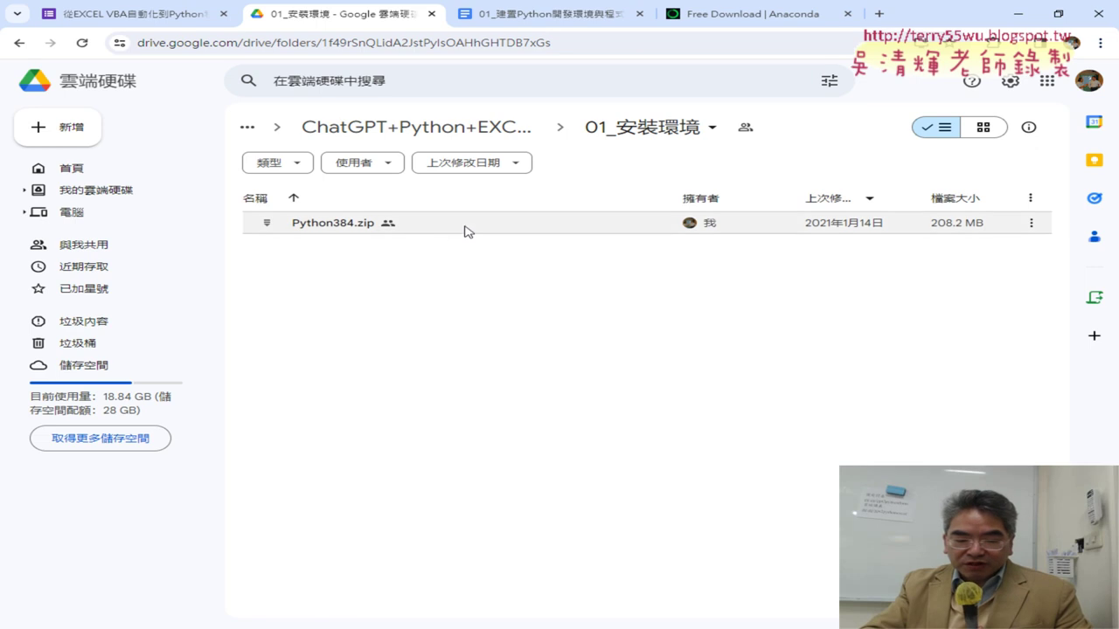
Step: Start downloading Python384.zip from the Drive folder, and cancel the download at its confirmation
right_click(358, 225)
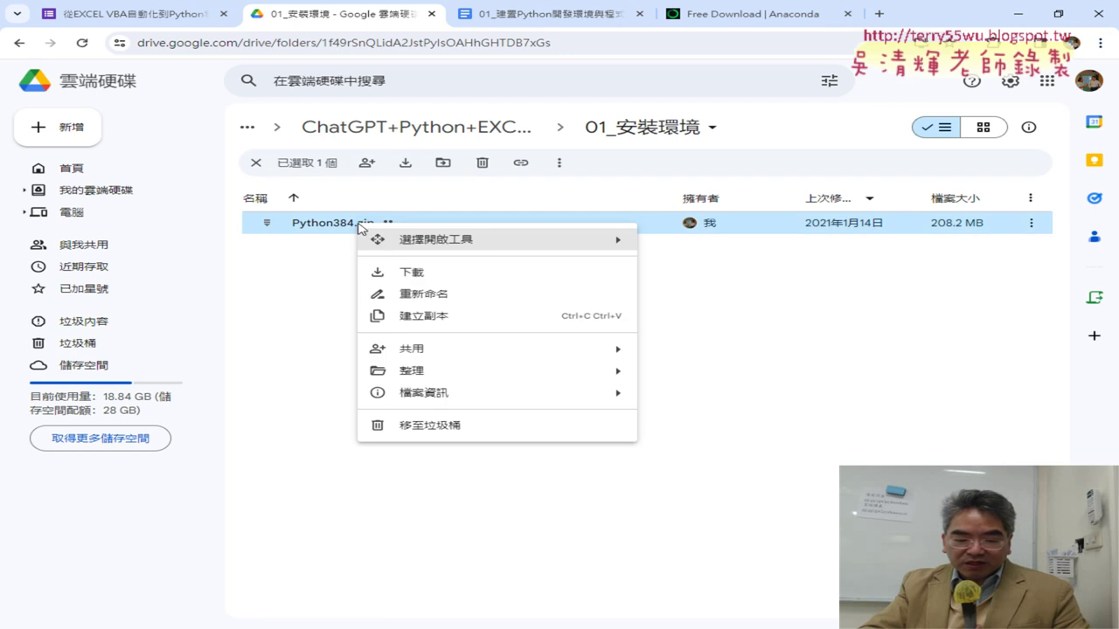
click(456, 276)
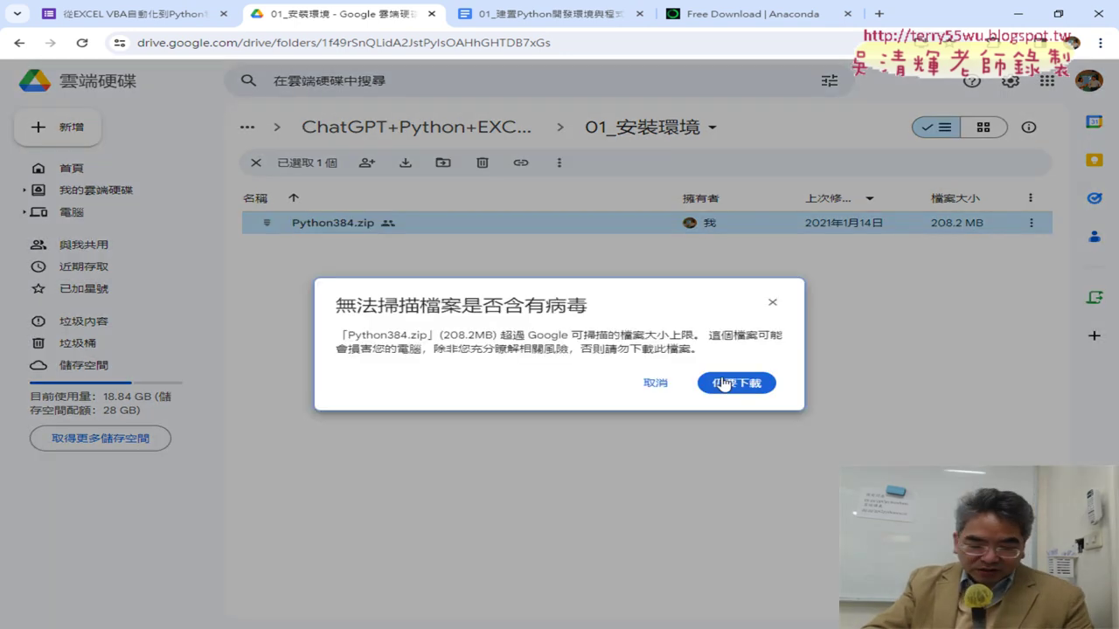
drag(444, 336, 499, 336)
click(655, 383)
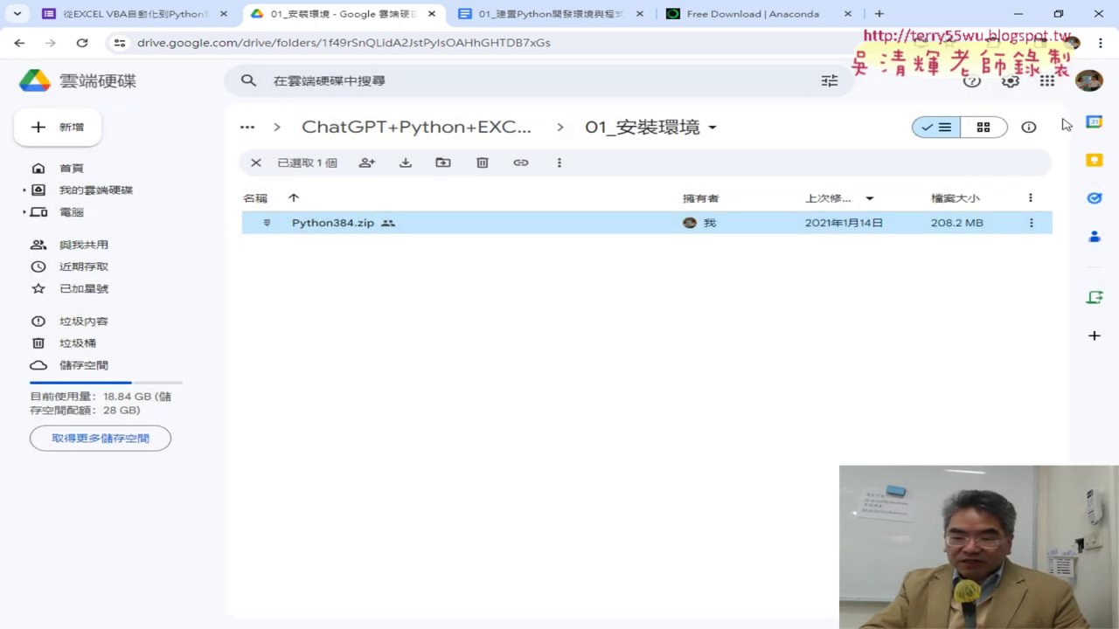
Step: Clear the Chrome windows off the desktop and show 本機 in a single maximized File Explorer window
click(1021, 19)
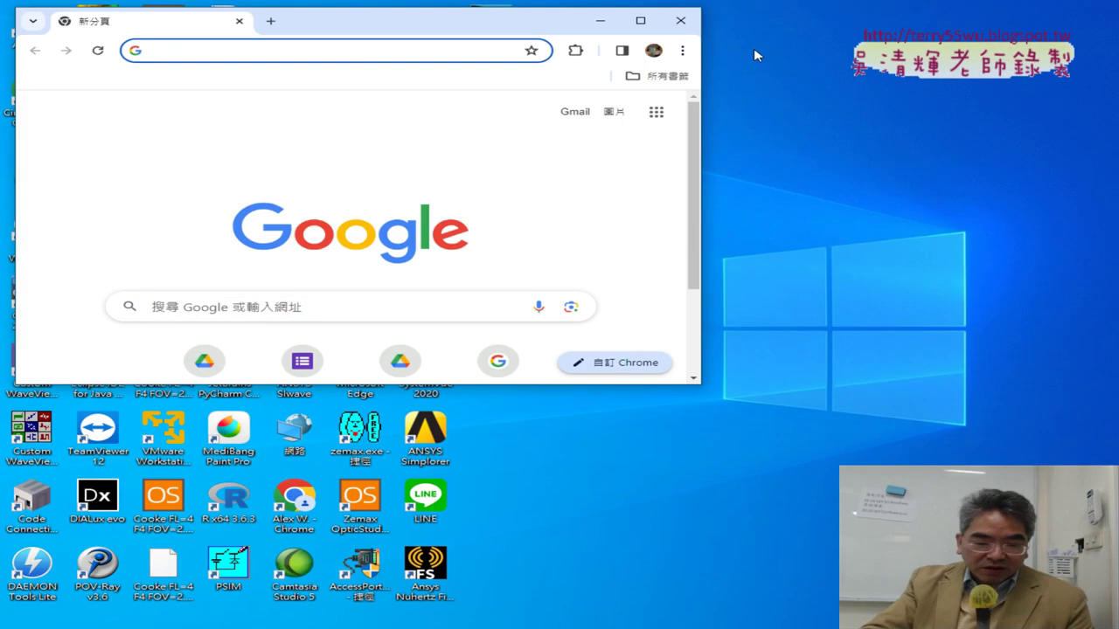
click(680, 20)
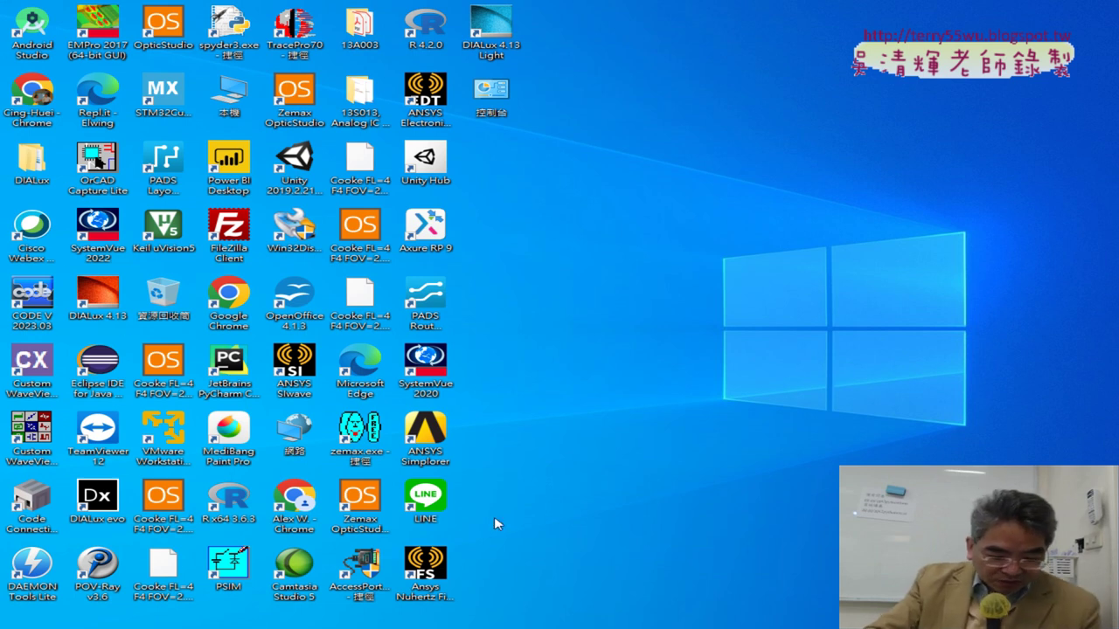
double_click(229, 92)
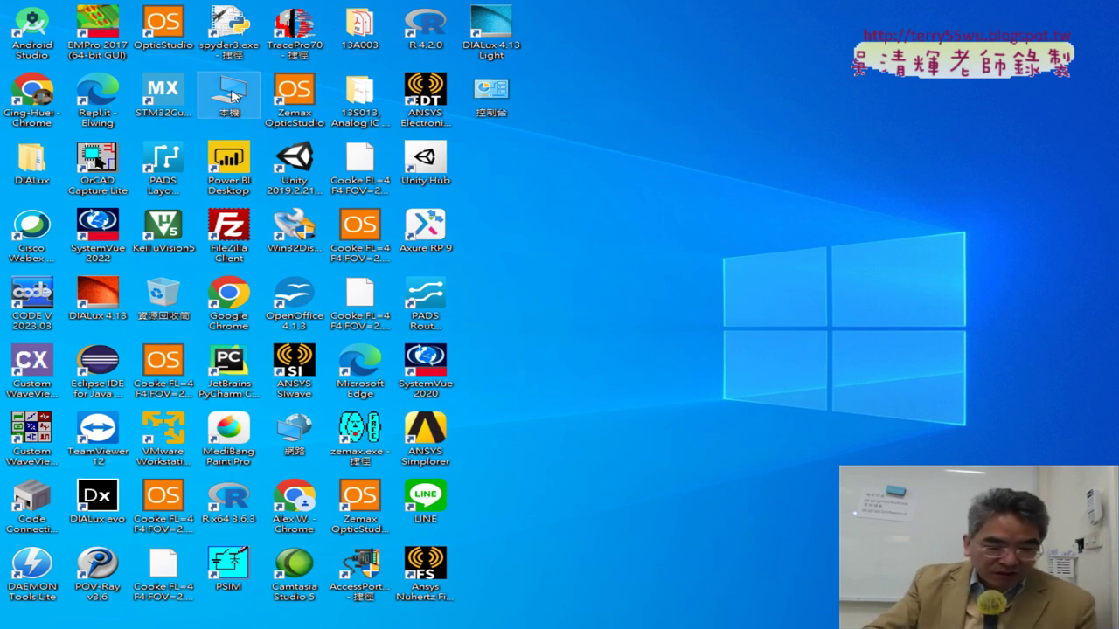
drag(627, 180, 568, 77)
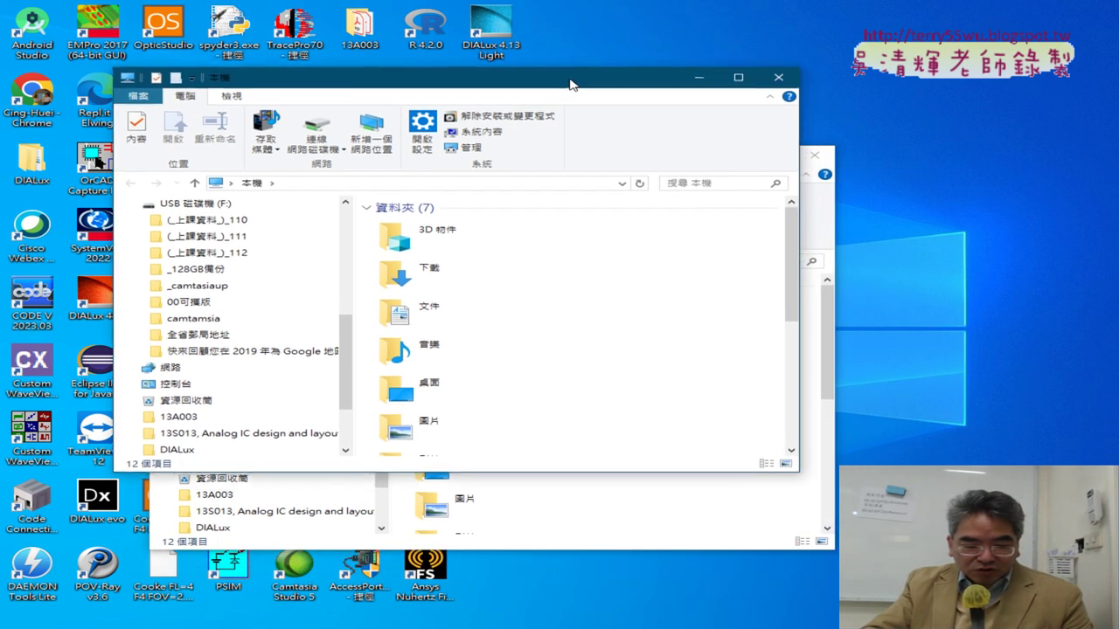
click(779, 73)
scroll(623, 374, down, 3)
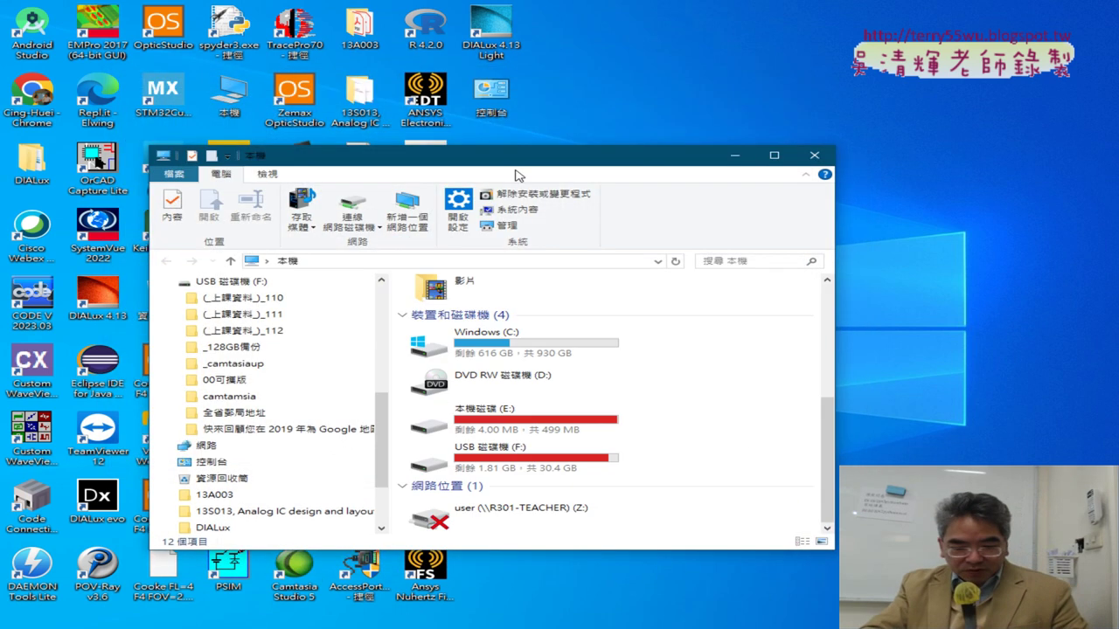
double_click(520, 152)
double_click(520, 154)
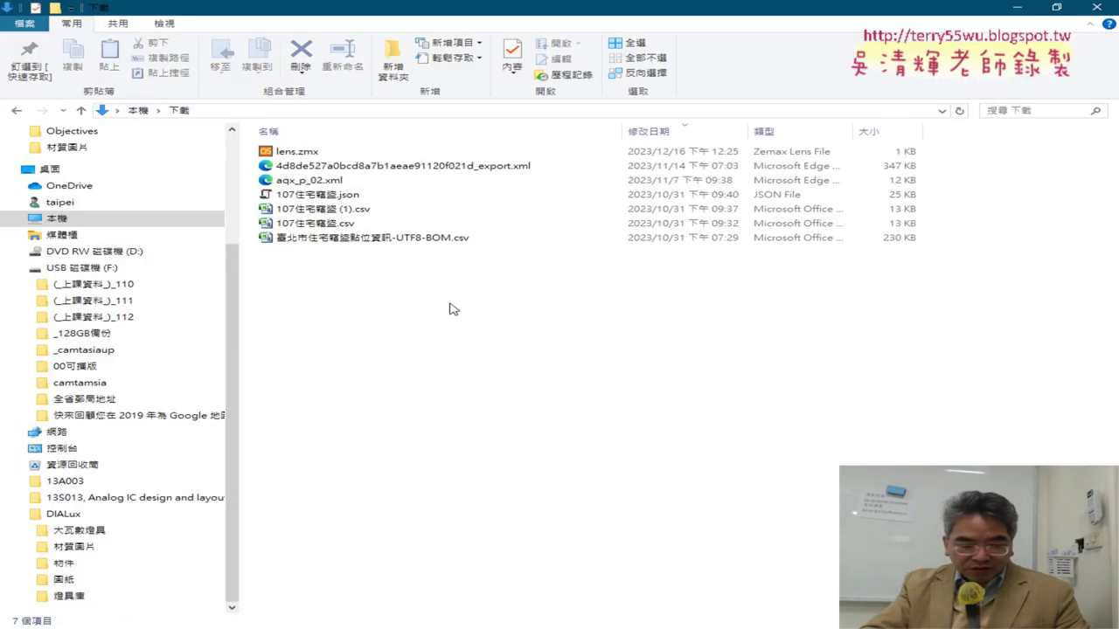
click(17, 110)
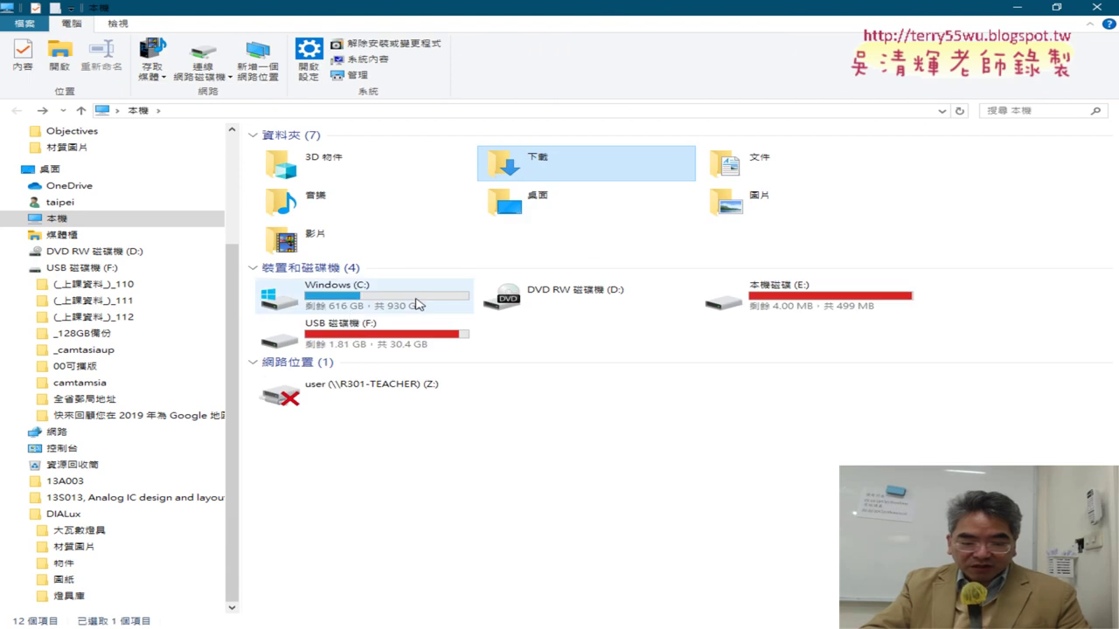
Step: Open the Python384 folder on the Windows (C:) drive to examine its files
double_click(417, 303)
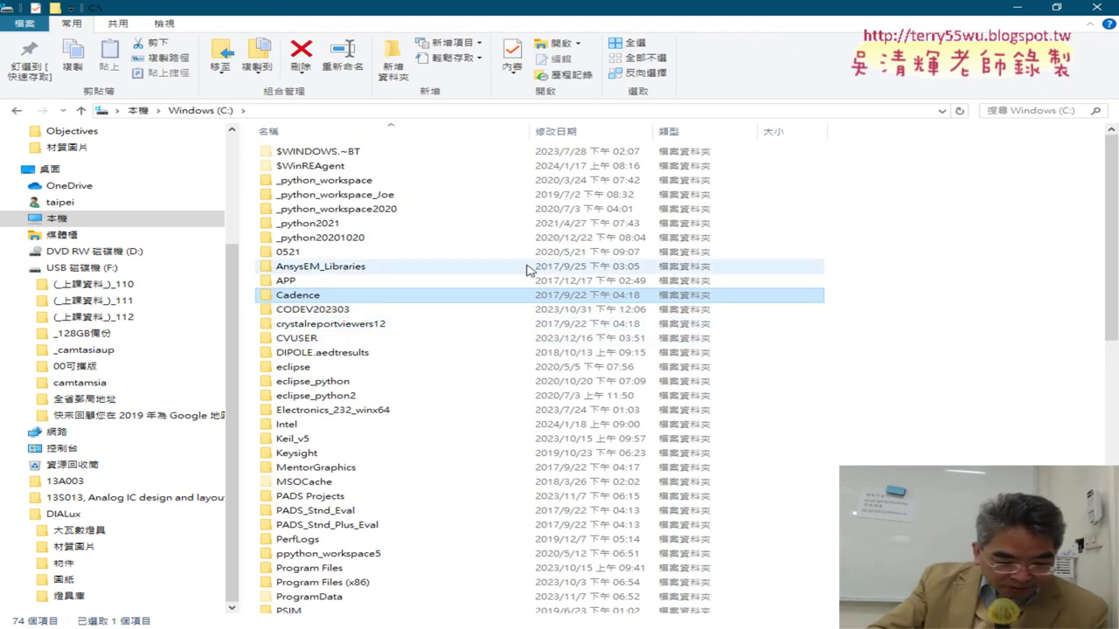
scroll(804, 331, down, 13)
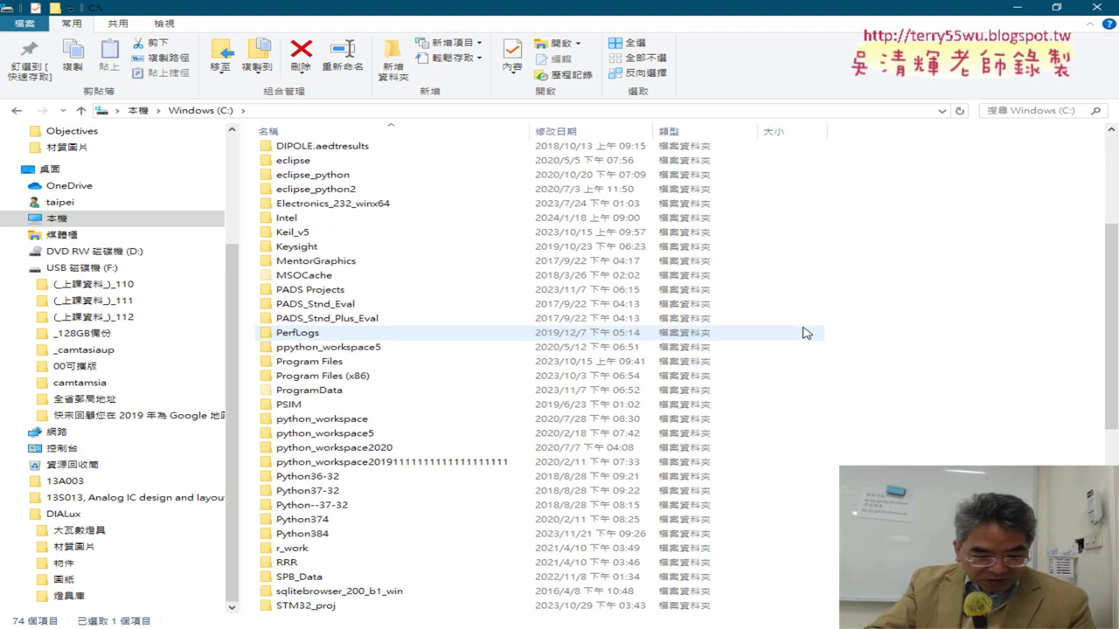
scroll(804, 335, up, 4)
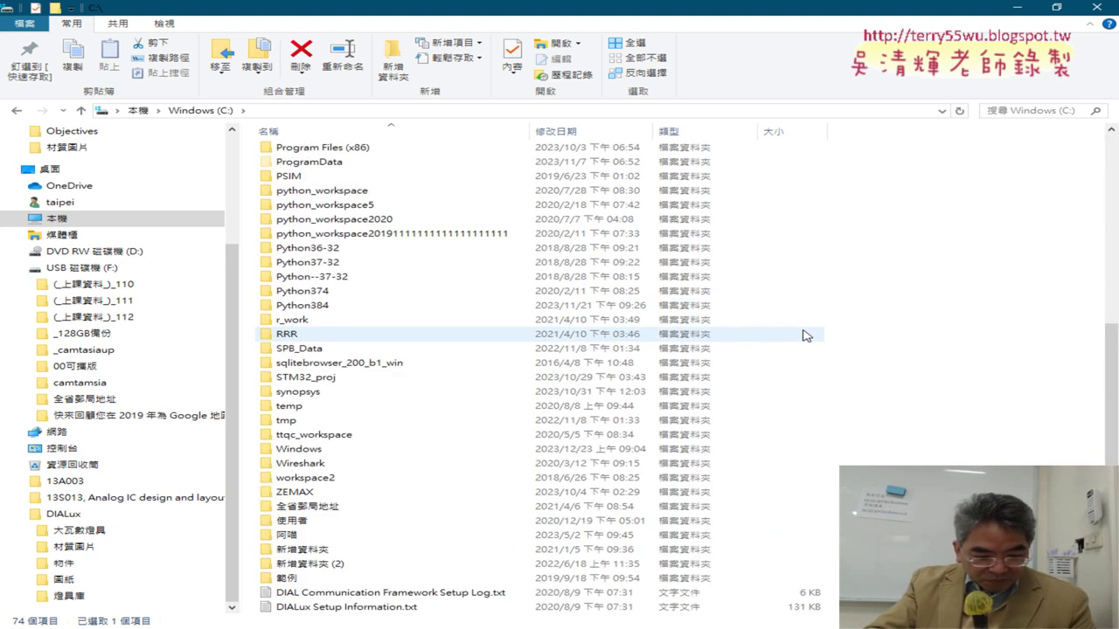
click(322, 312)
double_click(321, 312)
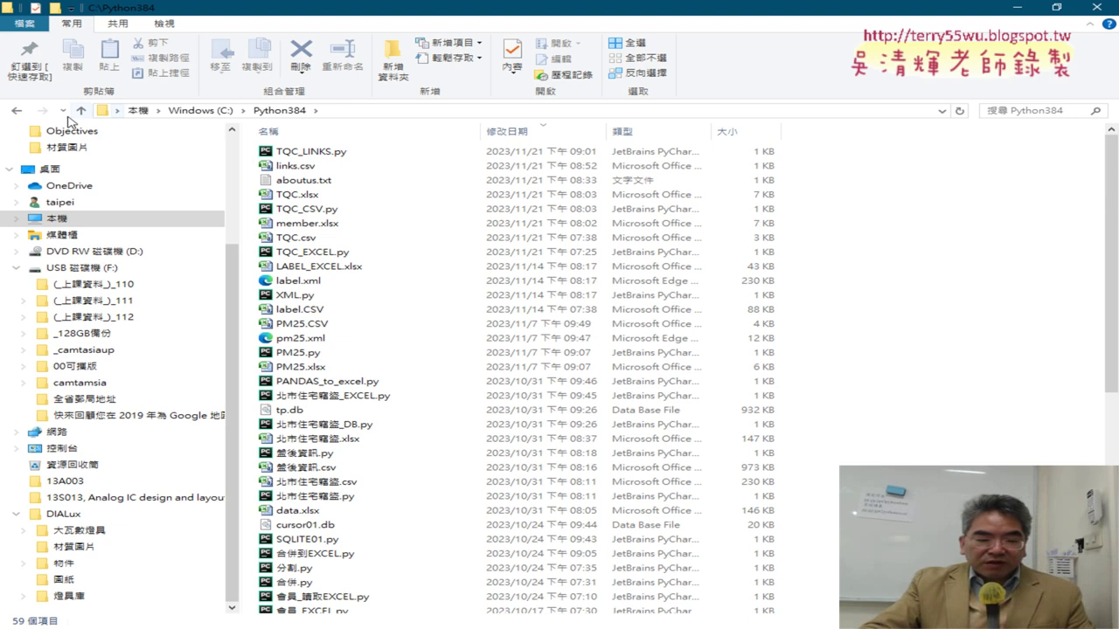
Step: Return to the root of the C: drive, view the contents of Python384.zip in WinRAR, and close the archive
click(16, 112)
click(16, 112)
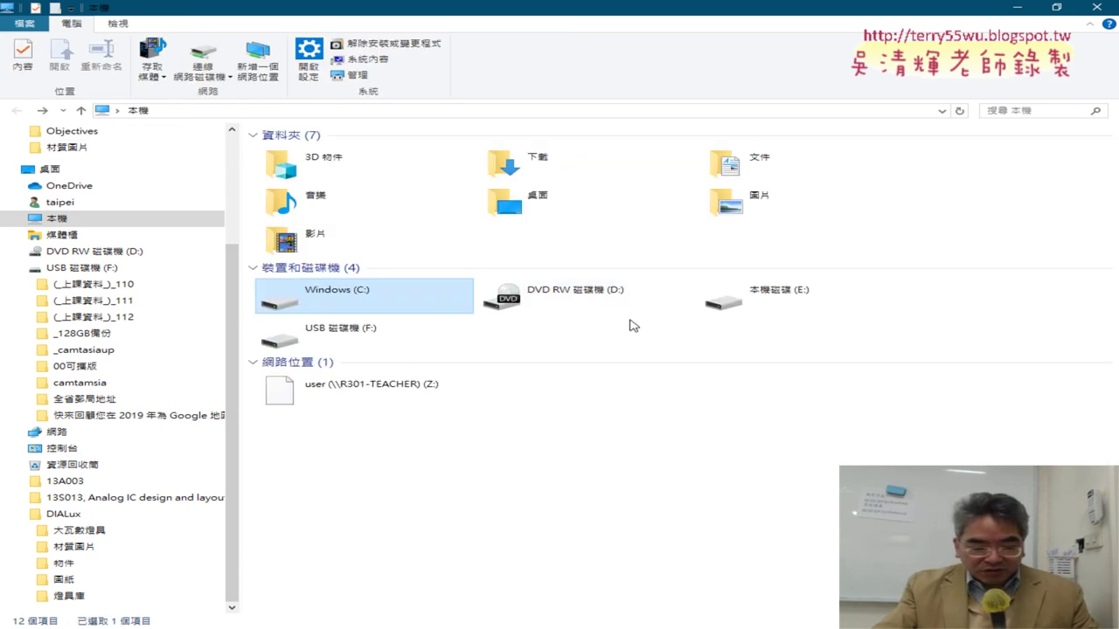
click(38, 117)
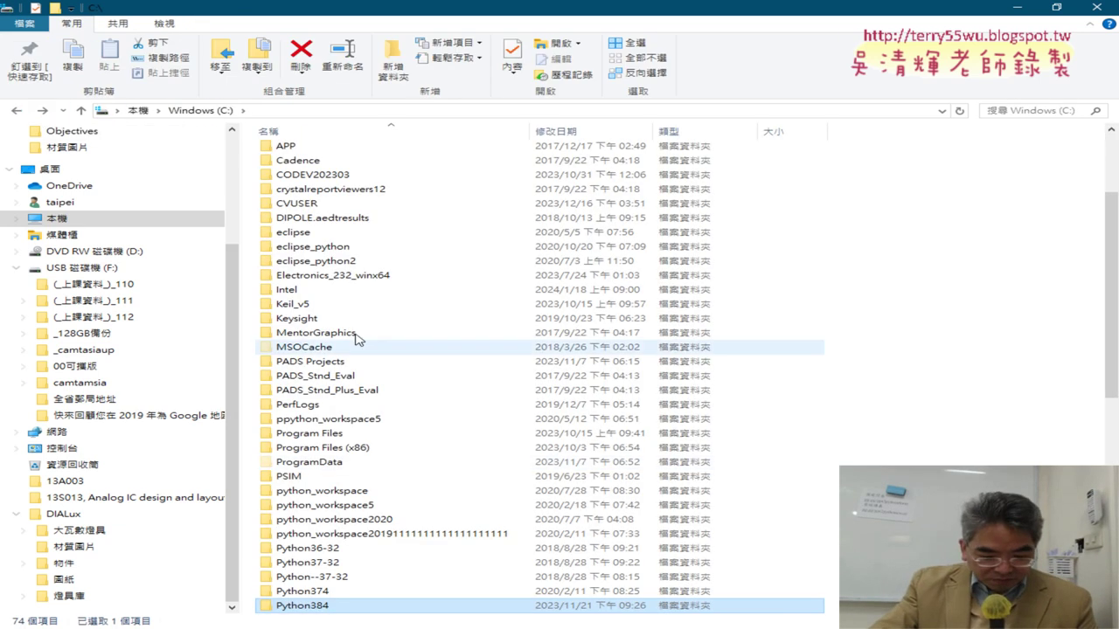
scroll(350, 280, down, 3)
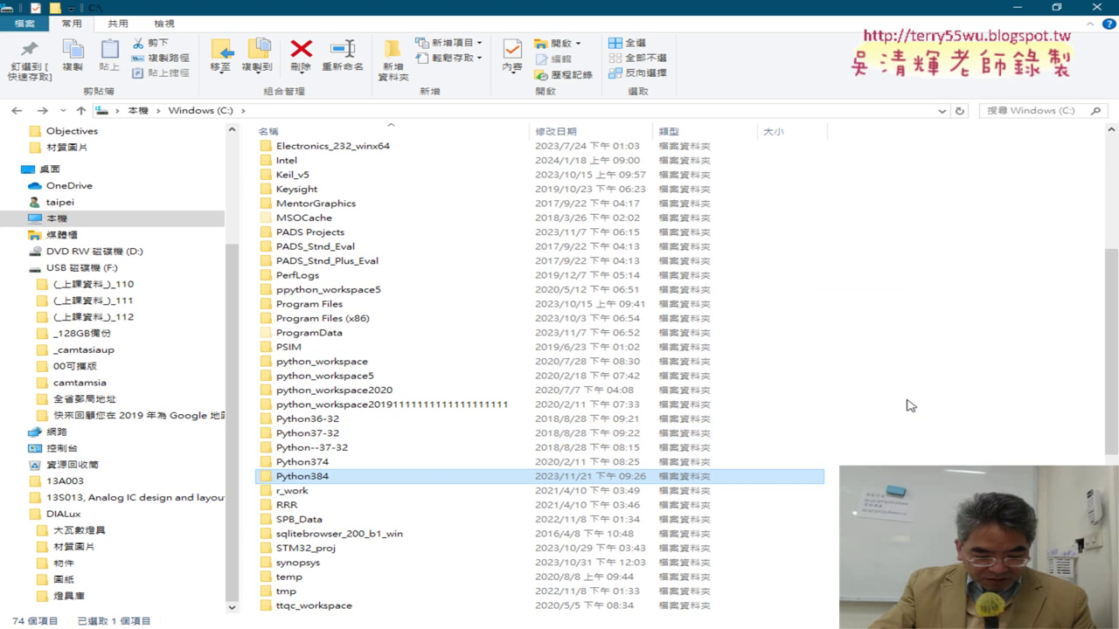
scroll(909, 402, down, 8)
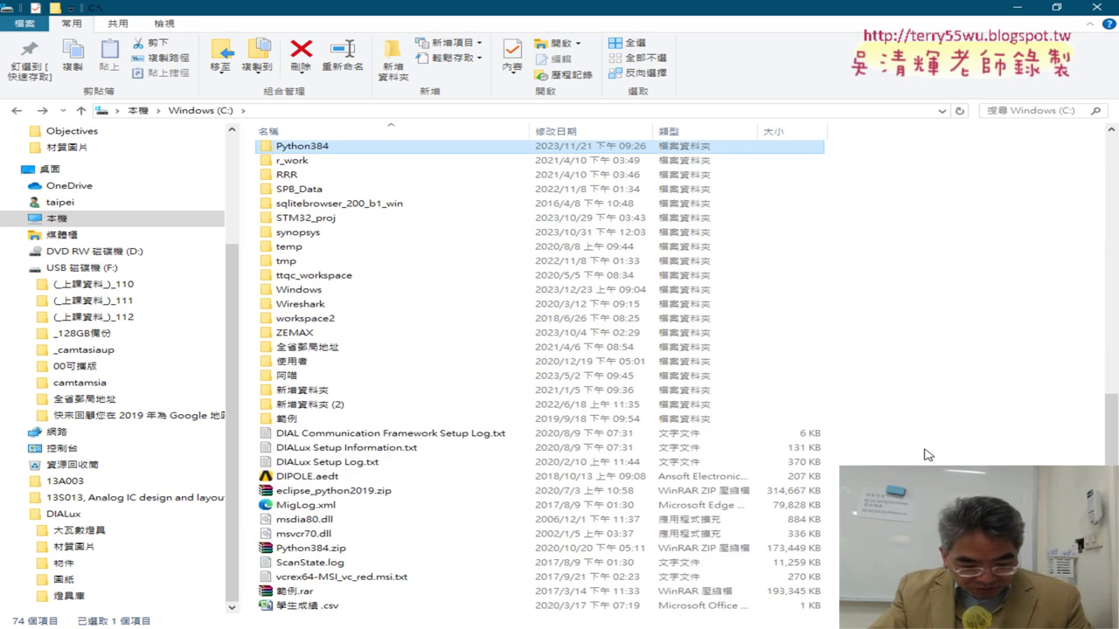
double_click(328, 555)
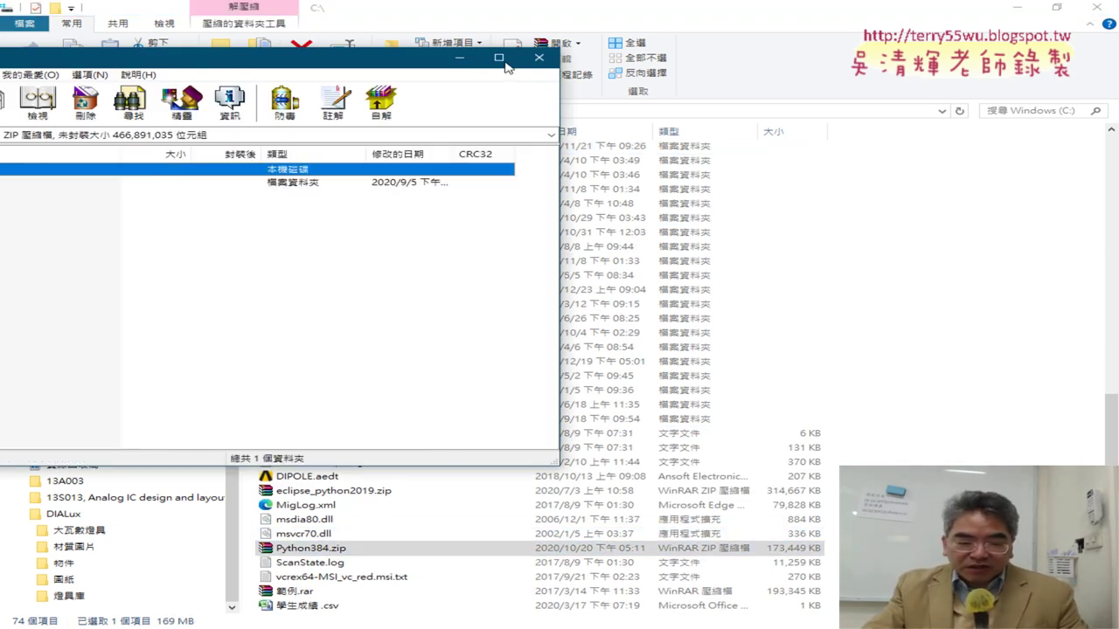
click(539, 58)
click(1002, 452)
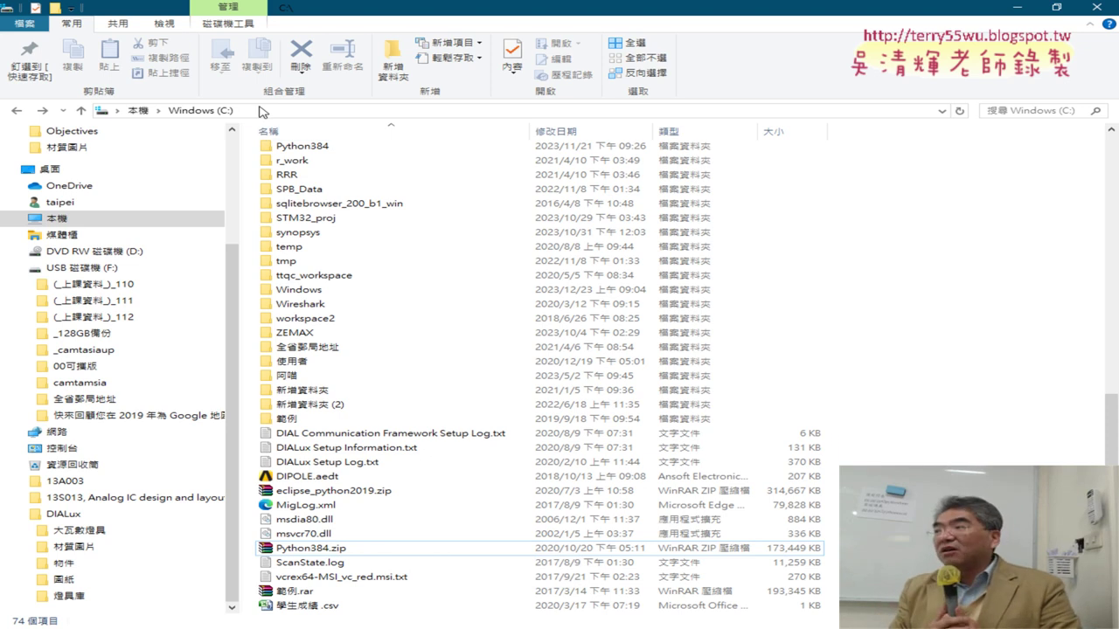
Step: Select Python384.zip in the C: drive and display the extraction commands available for it
right_click(358, 550)
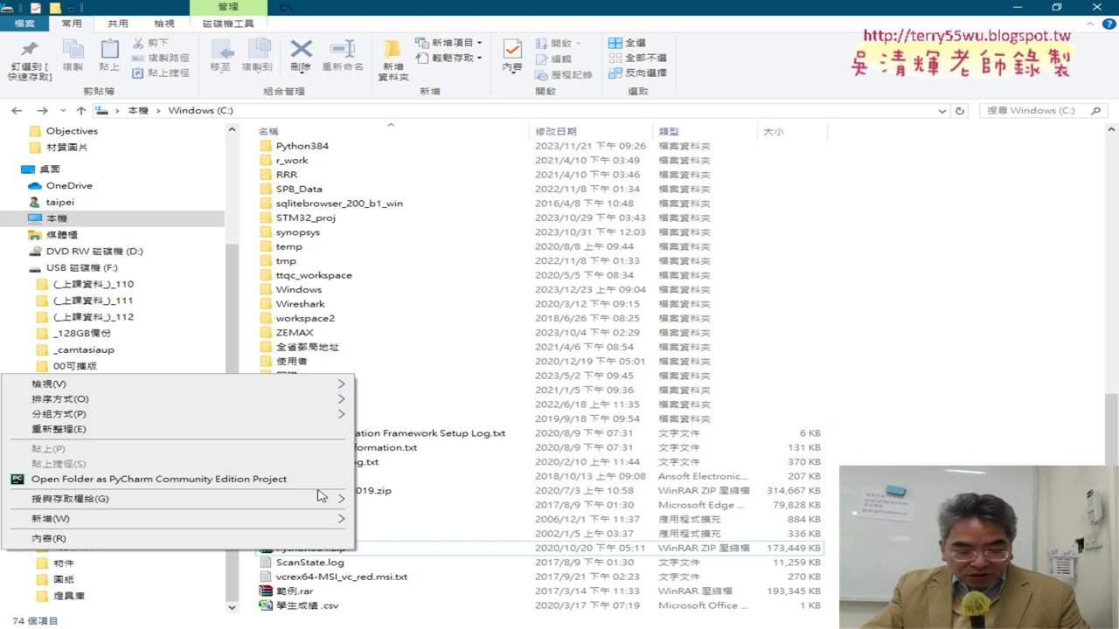
click(367, 556)
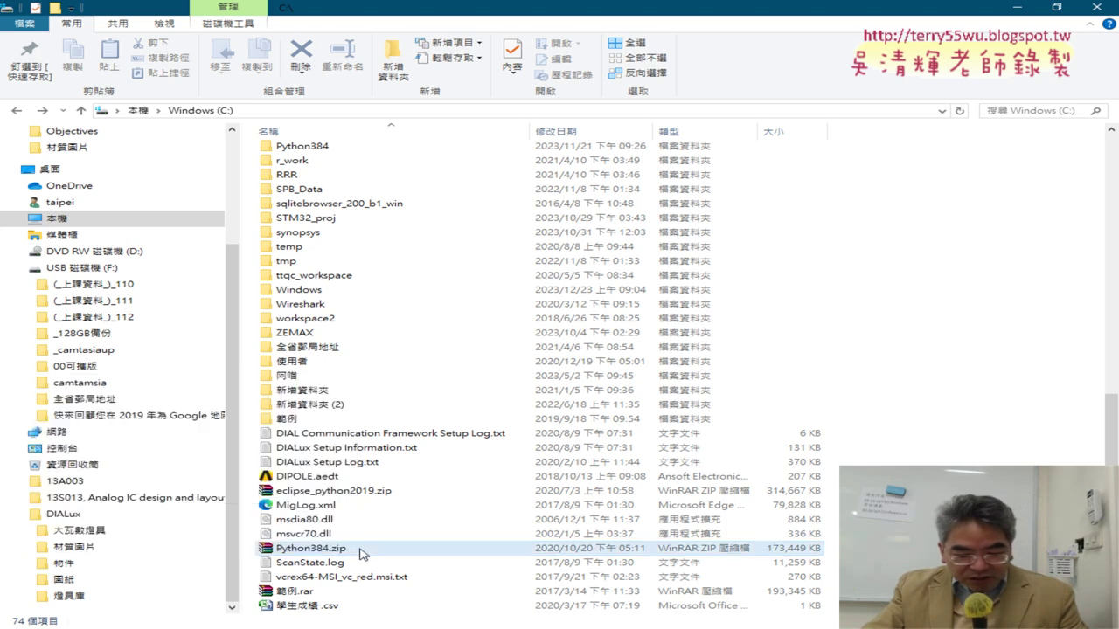
right_click(357, 551)
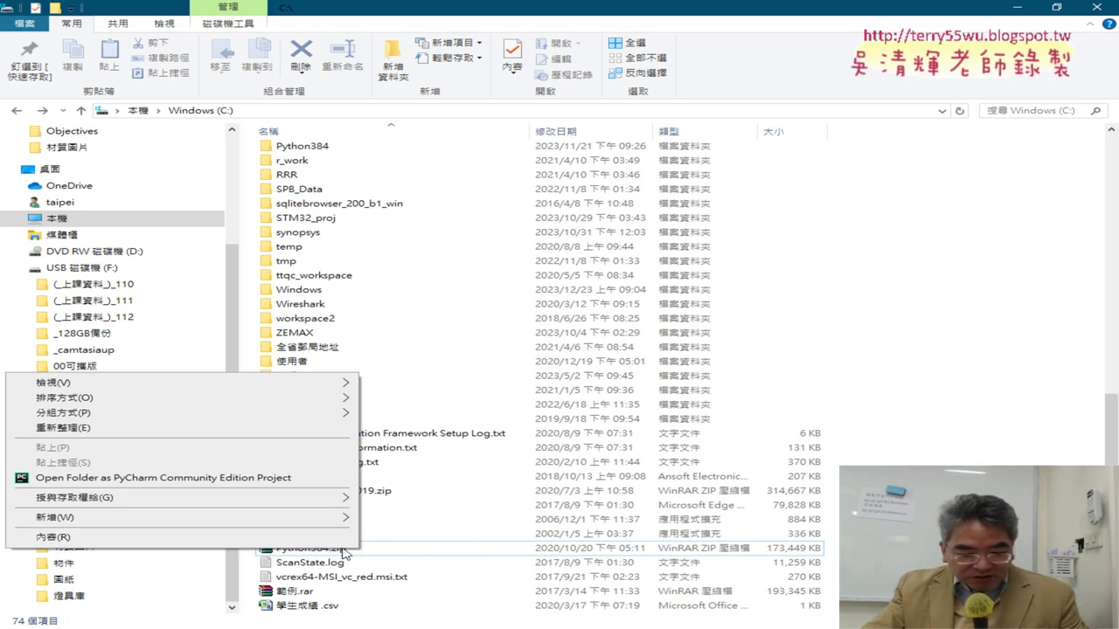
click(346, 552)
right_click(382, 553)
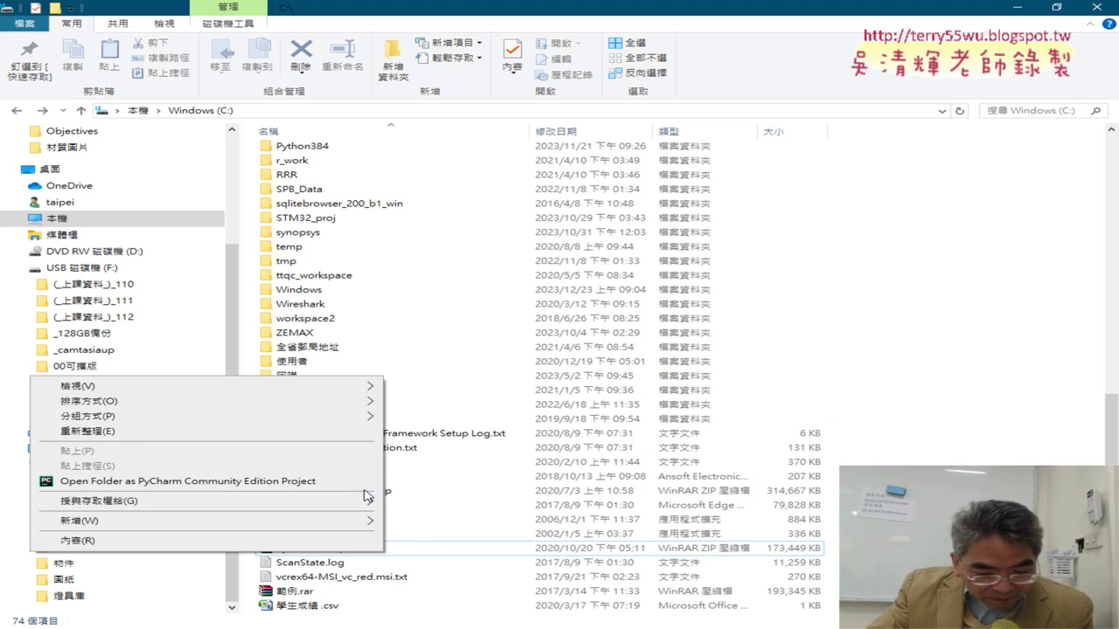
click(820, 554)
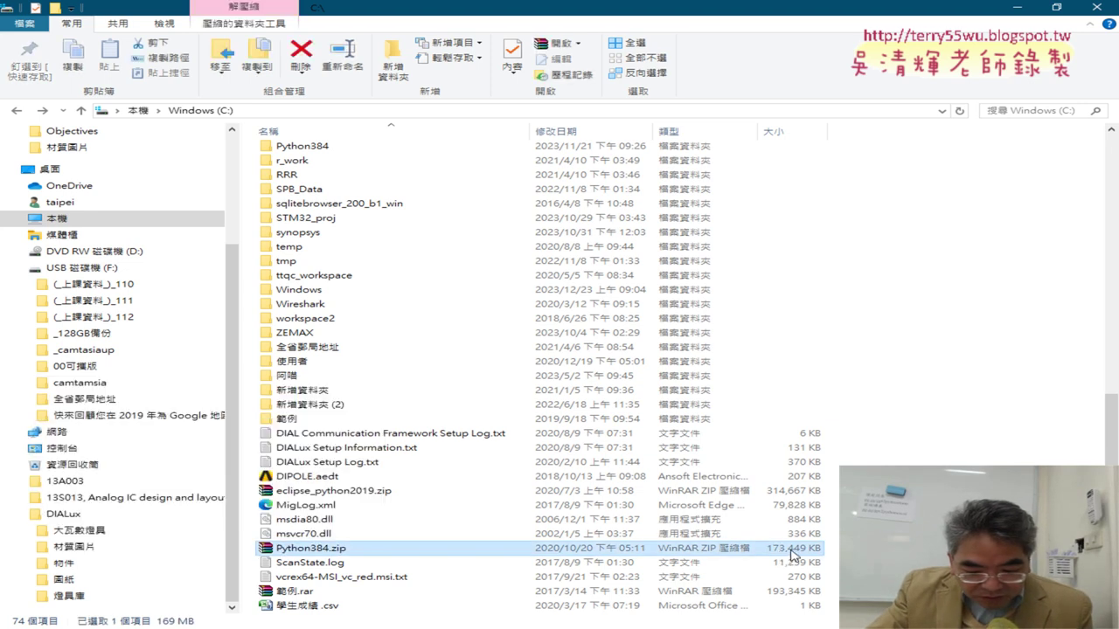
double_click(791, 550)
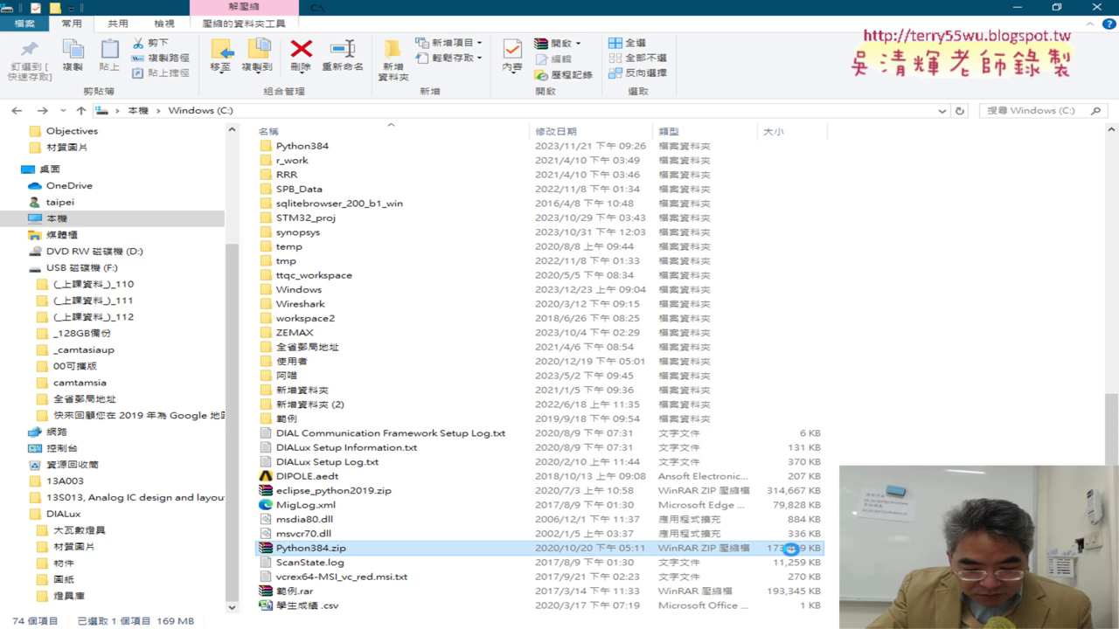
right_click(791, 551)
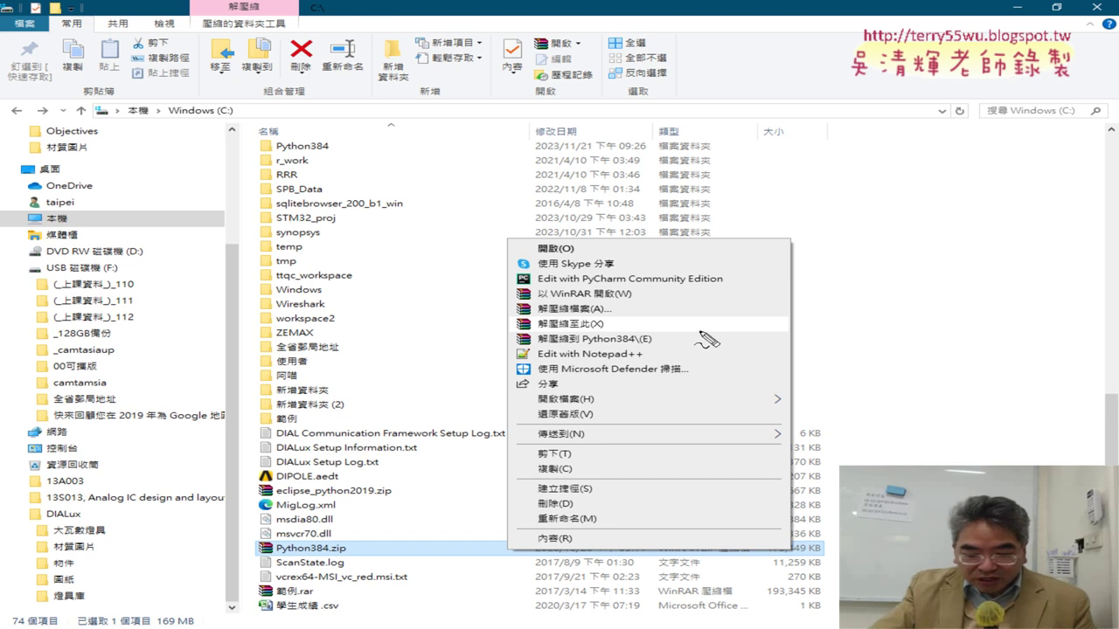
Step: Cross out the 解壓縮到 Python384\ option and circle 解壓縮至此 with on-screen ink, and dismiss the markings without extracting
drag(580, 347, 683, 348)
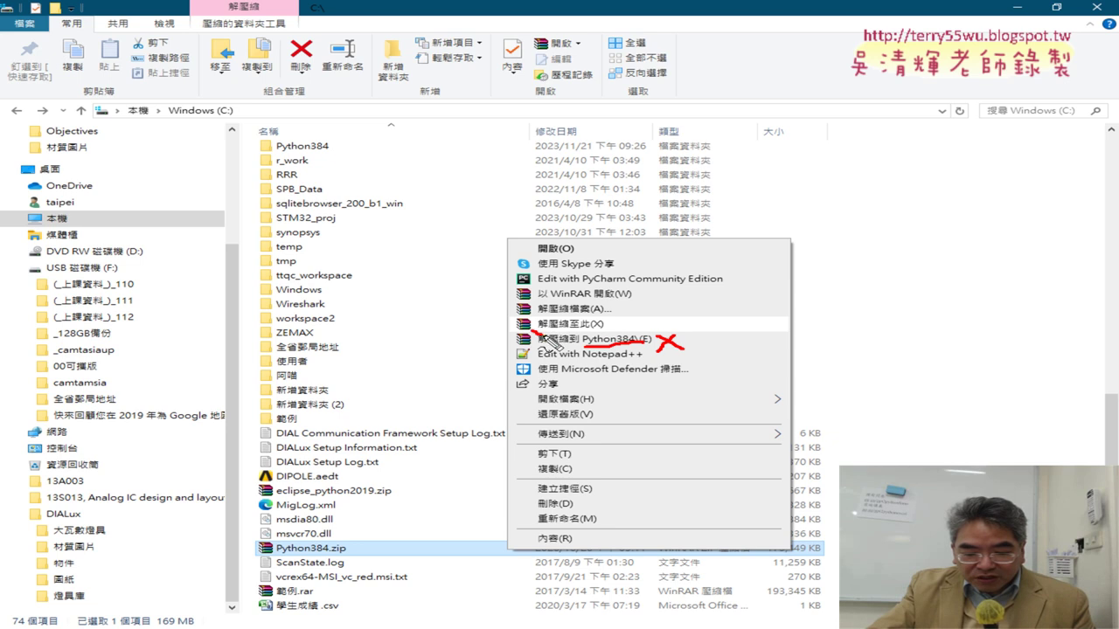
mouse_move(531, 332)
mouse_down()
mouse_move(621, 322)
mouse_move(517, 313)
mouse_move(551, 337)
mouse_move(622, 319)
mouse_up()
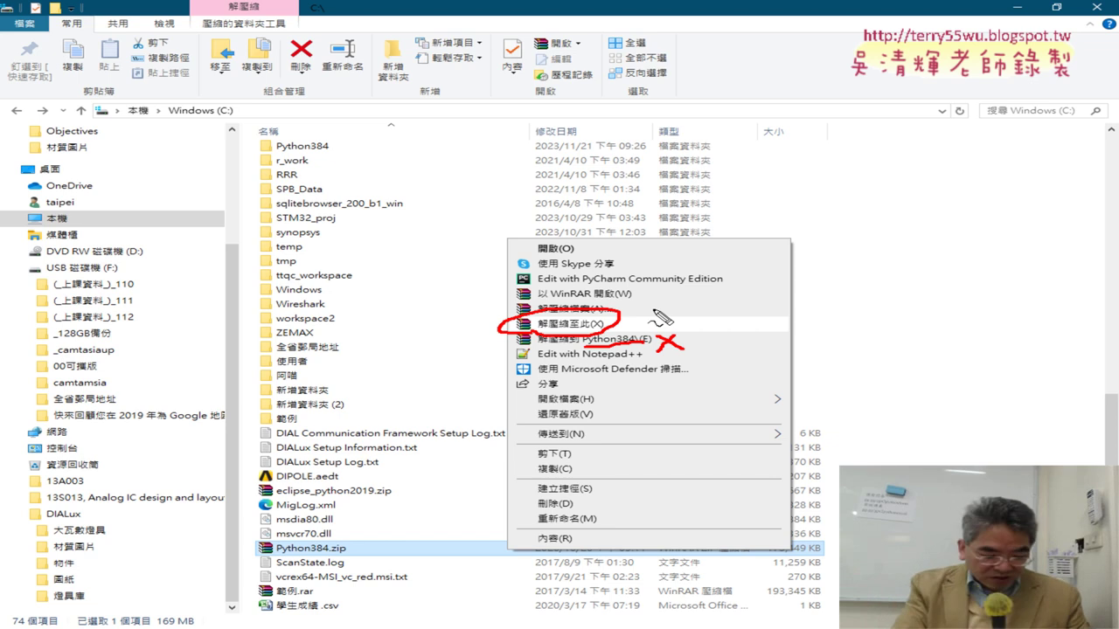
key(Escape)
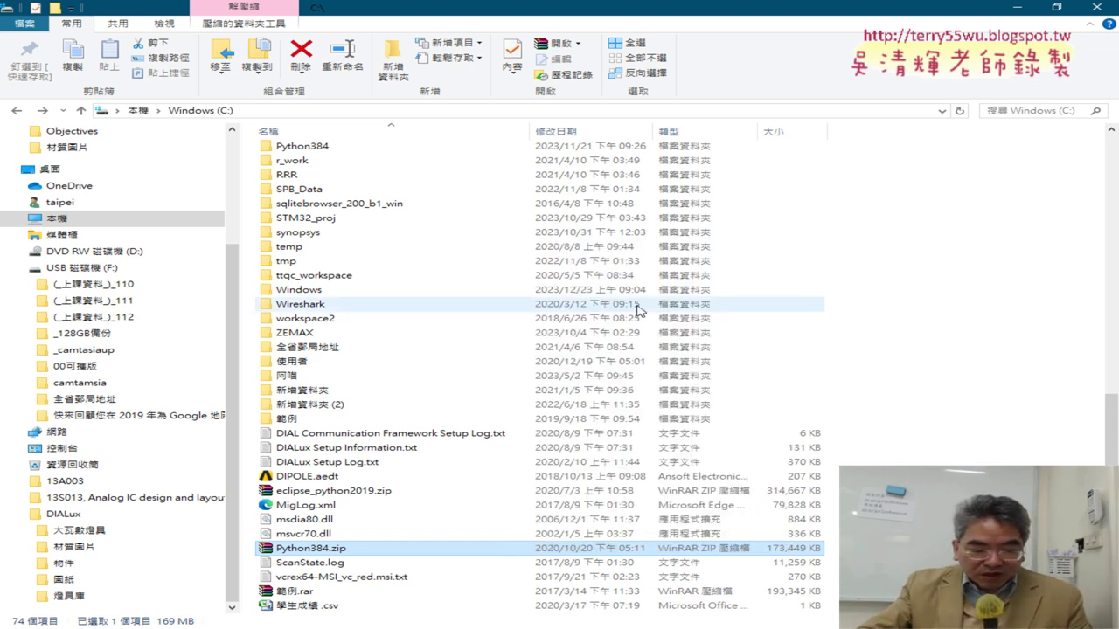
scroll(365, 329, up, 6)
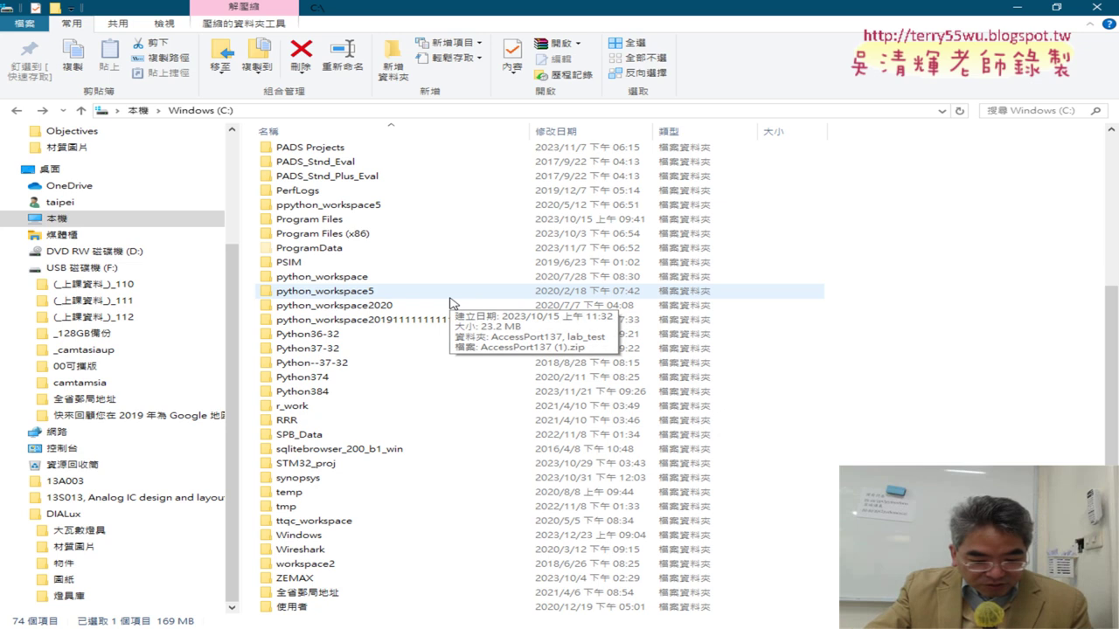
Step: Open the Python384 folder on the C: drive and sort its contents by name, with the subfolders listed first
double_click(342, 394)
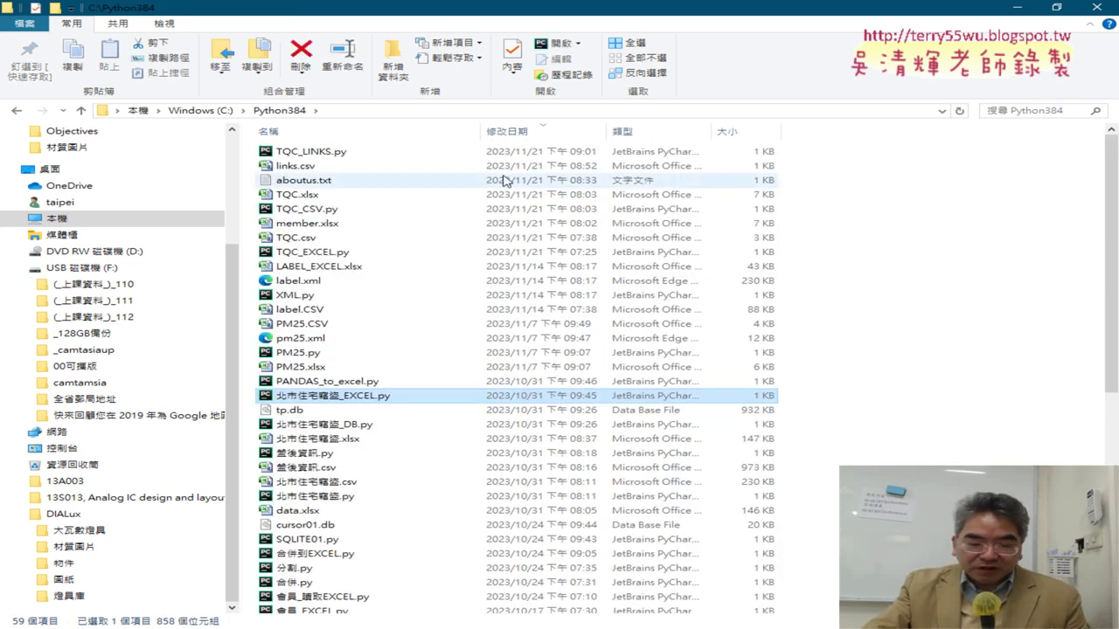
click(419, 132)
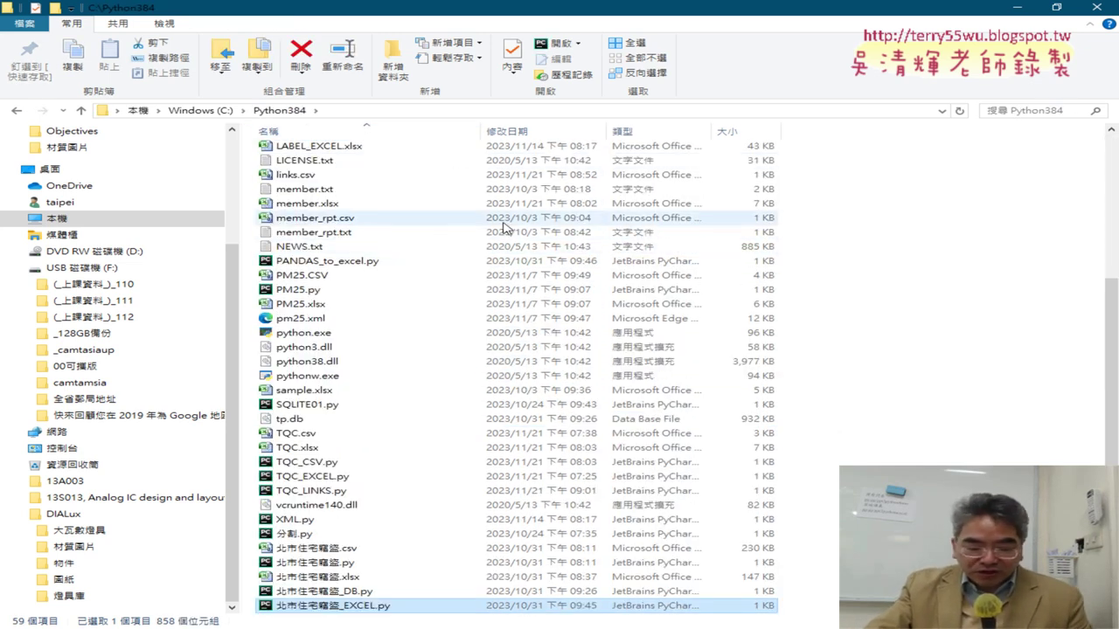
scroll(616, 210, up, 6)
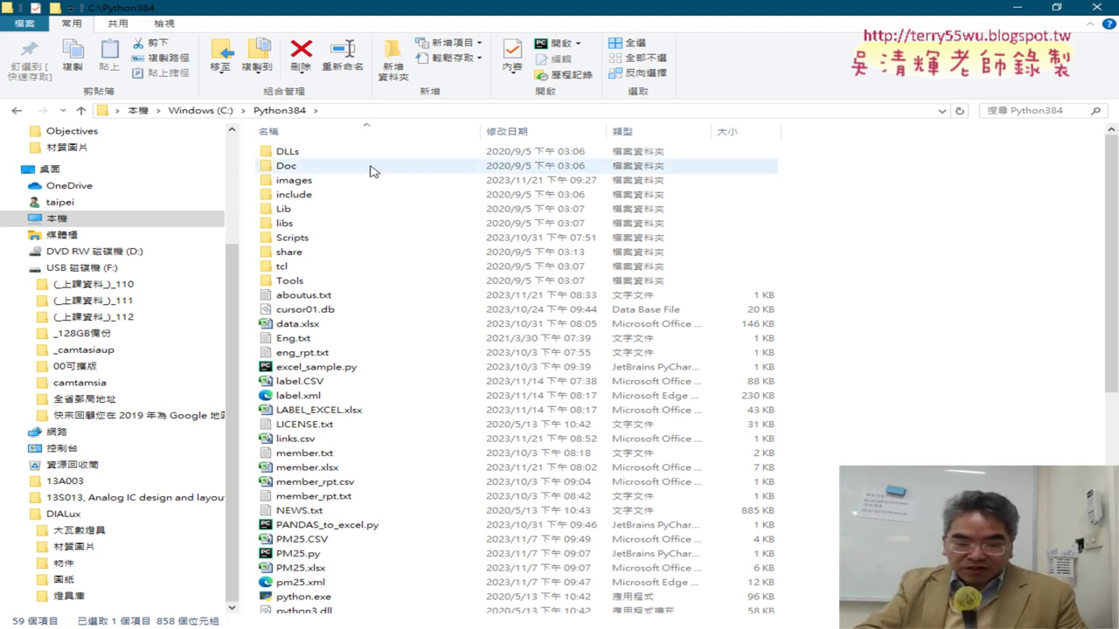
Step: Open the Scripts folder inside Python384 and launch spyder3.exe
mouse_move(375, 247)
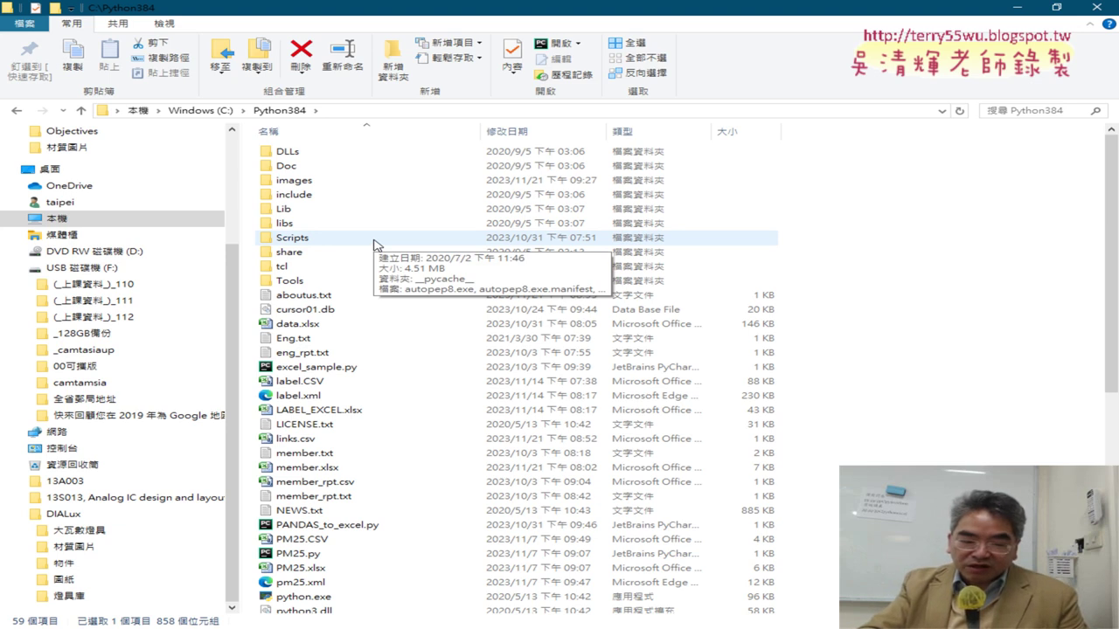
double_click(327, 243)
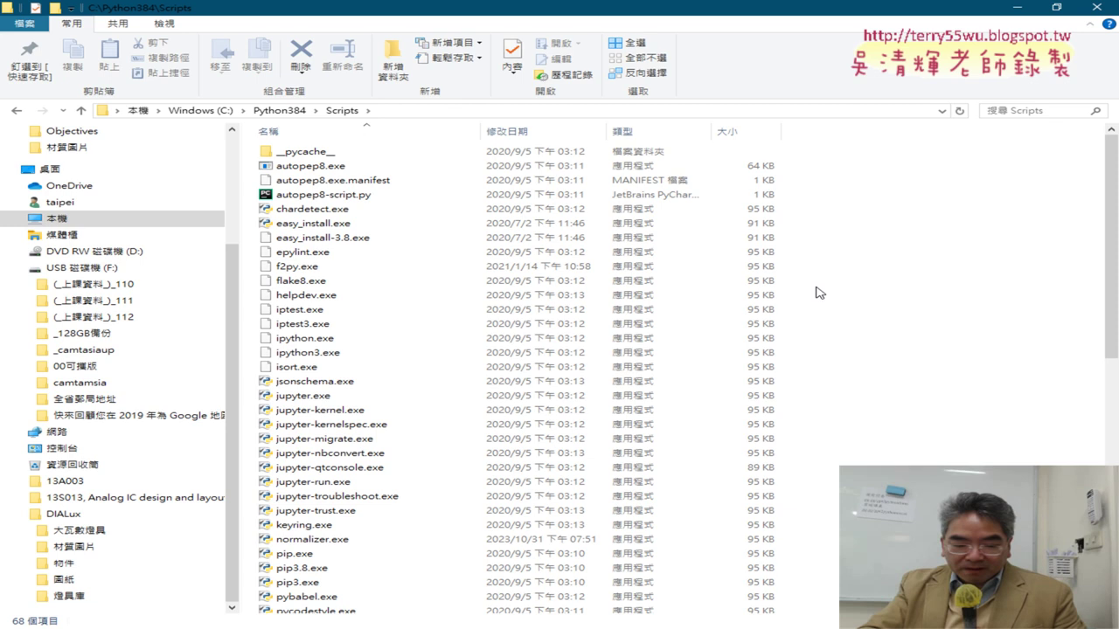
scroll(819, 293, down, 5)
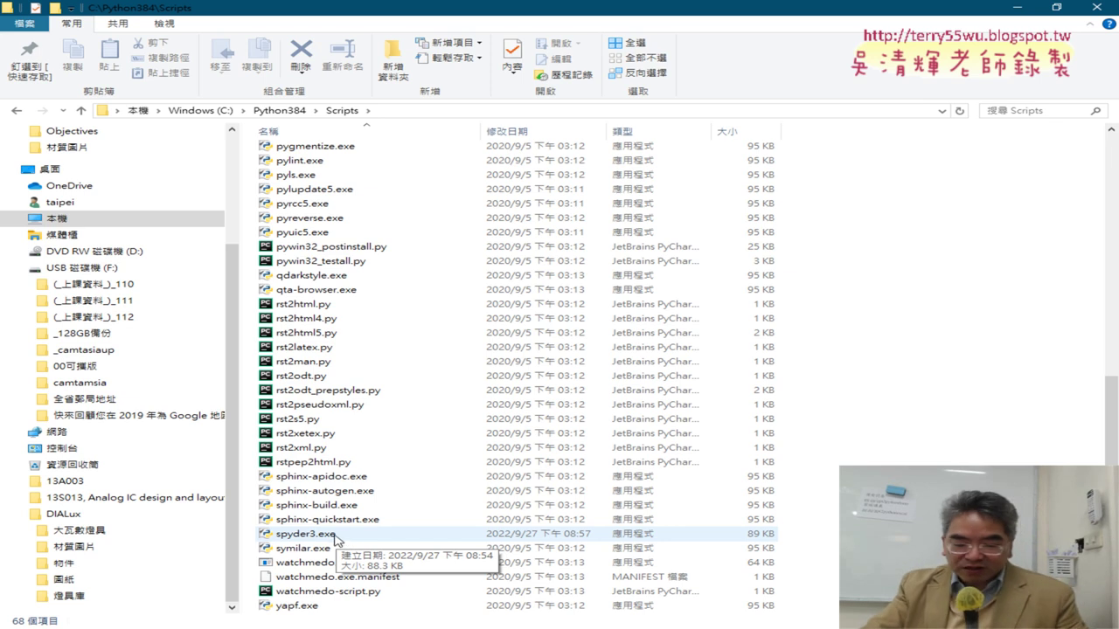
double_click(472, 533)
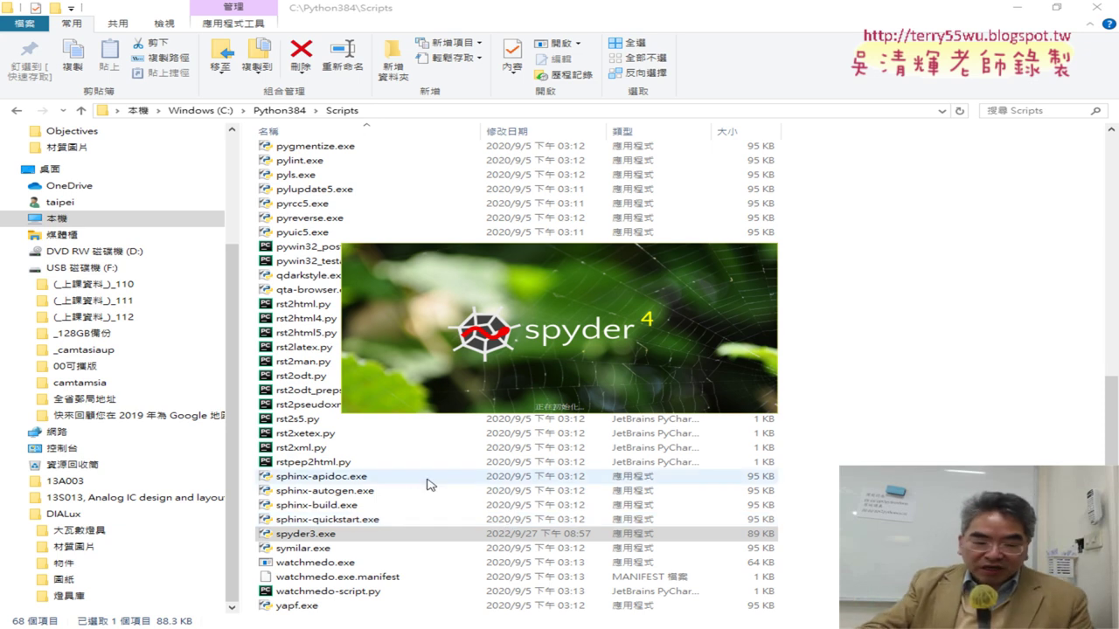
Step: Reopen the Scripts folder from Python384, circle and tick spyder3.exe with on-screen ink, and clear the markings
click(219, 113)
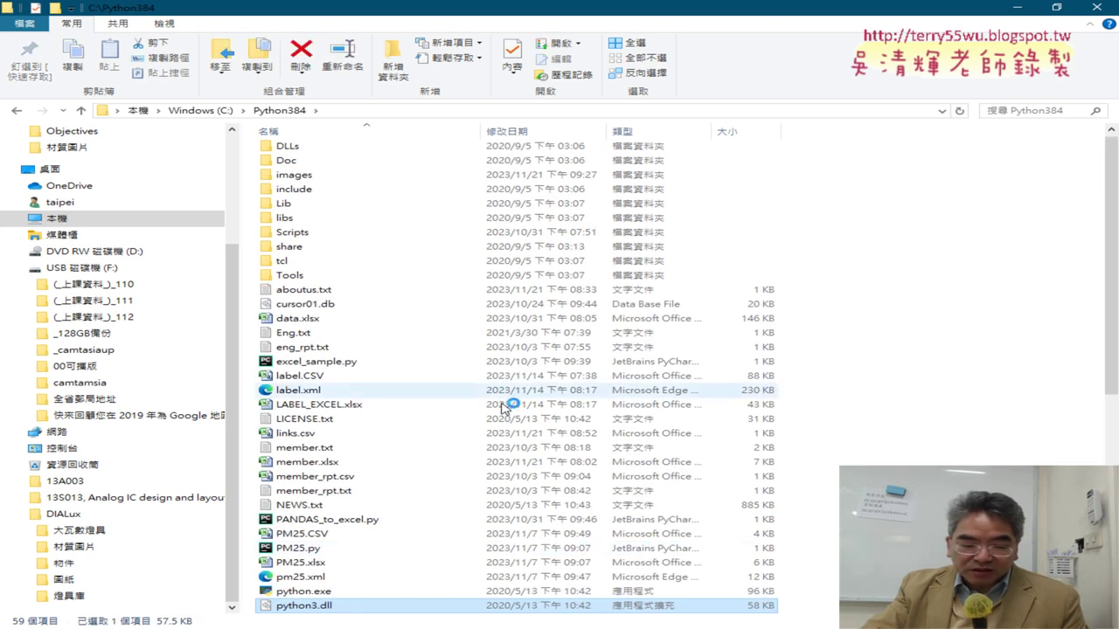
double_click(330, 231)
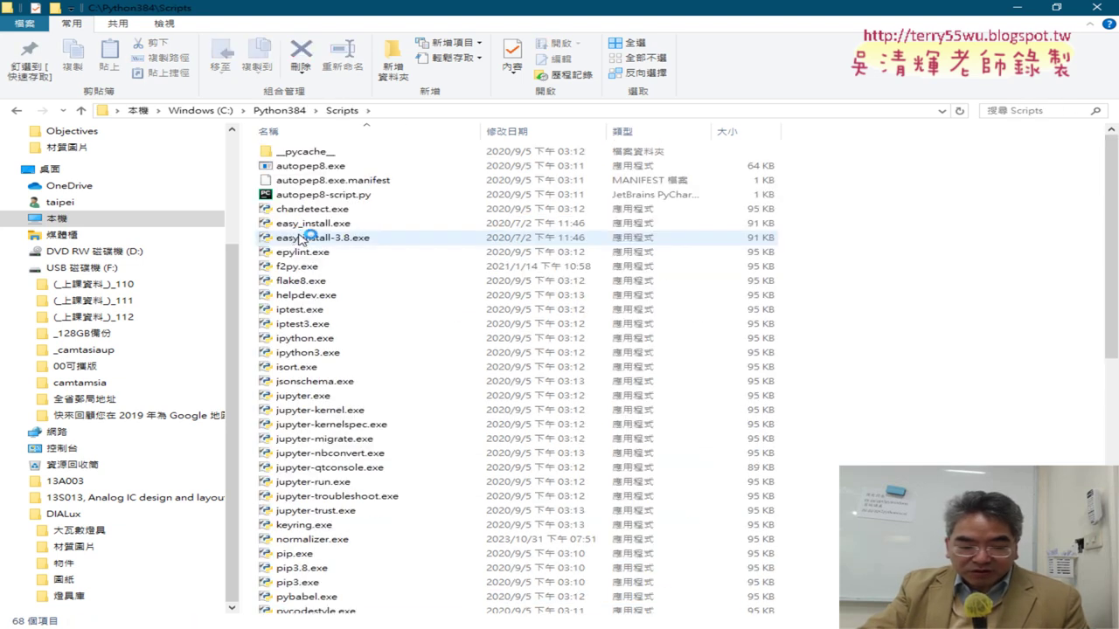
scroll(879, 300, down, 12)
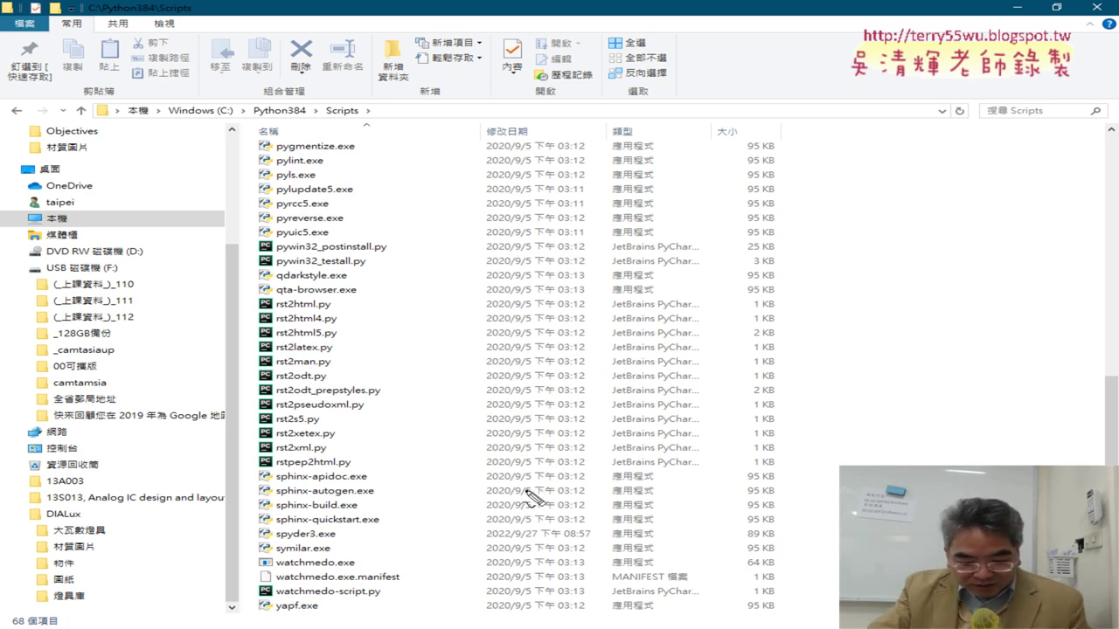
mouse_move(354, 549)
mouse_down()
mouse_move(225, 552)
mouse_move(389, 528)
mouse_move(345, 549)
mouse_move(376, 550)
mouse_move(452, 512)
mouse_up()
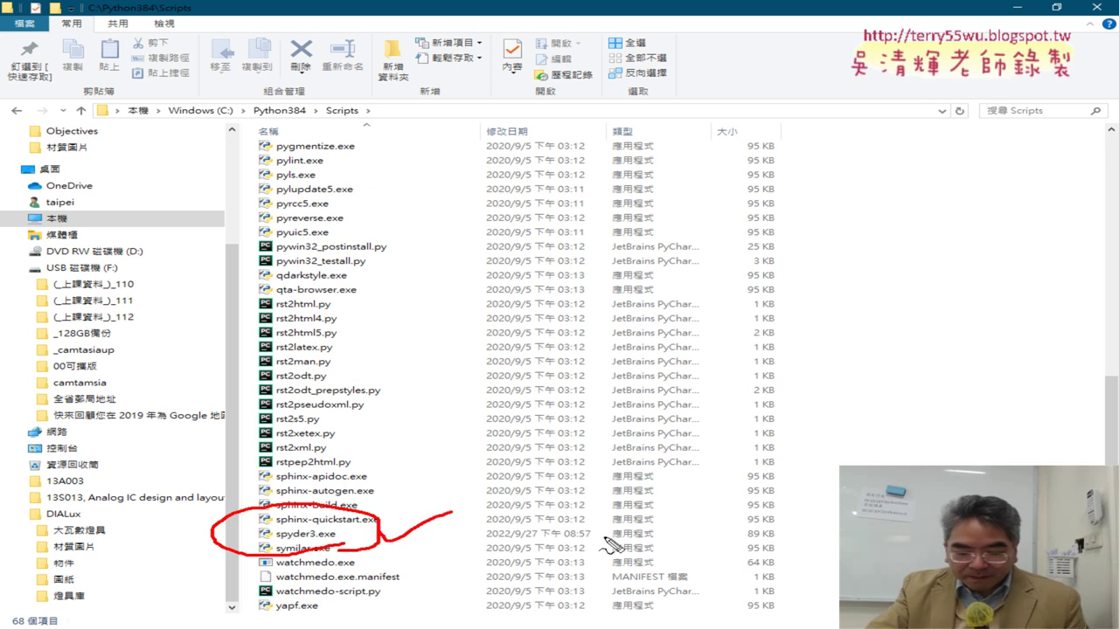
key(Escape)
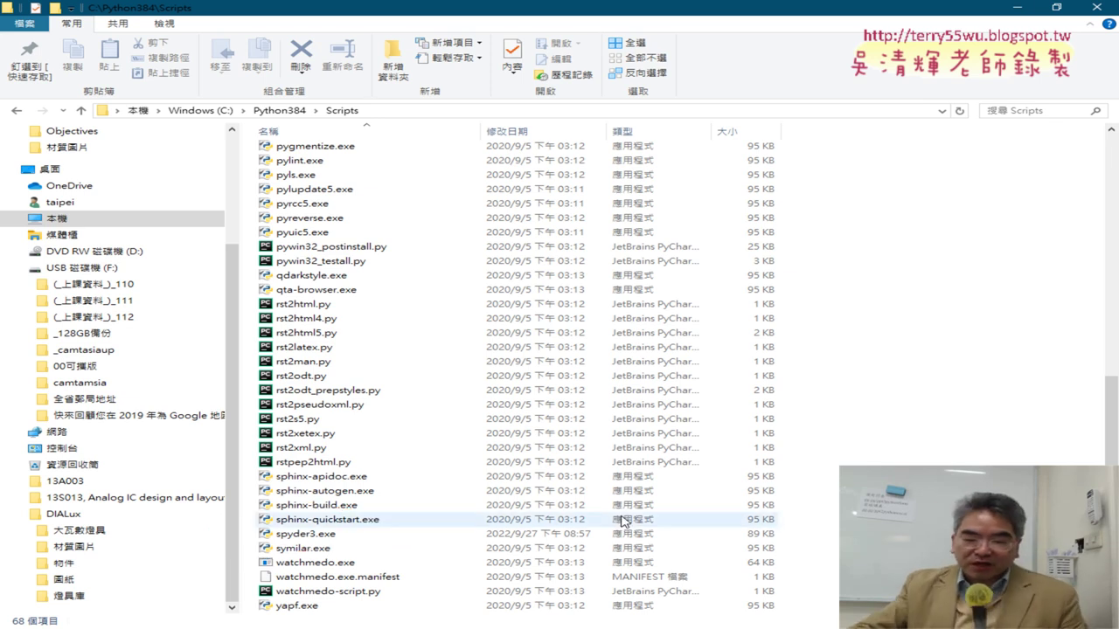